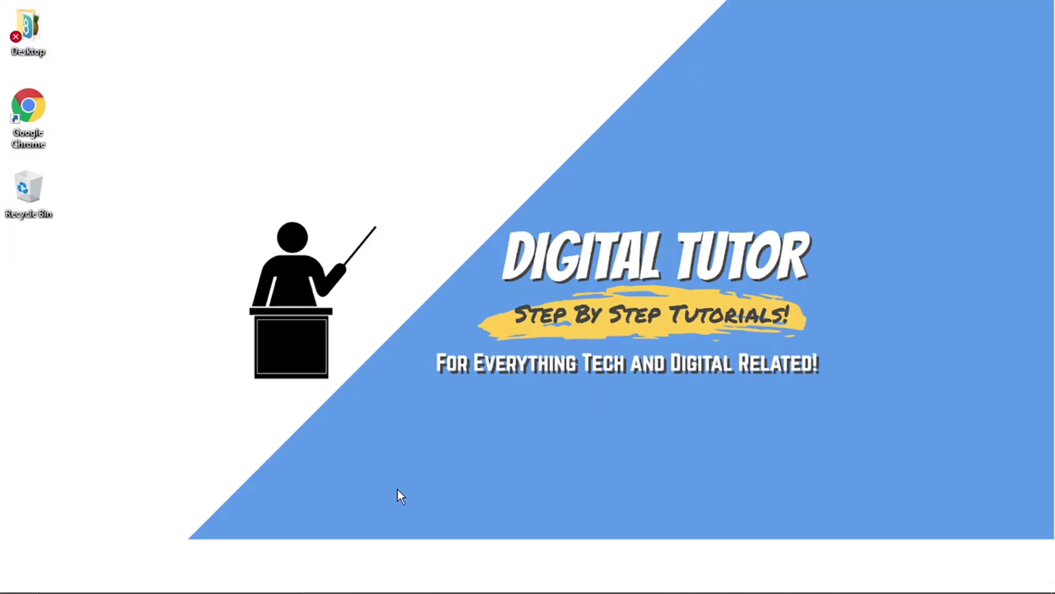
Switch to Google Chrome, go to discord.com and open Discord in the browser
{"action": "mouse_move", "coordinate": [550, 591]}
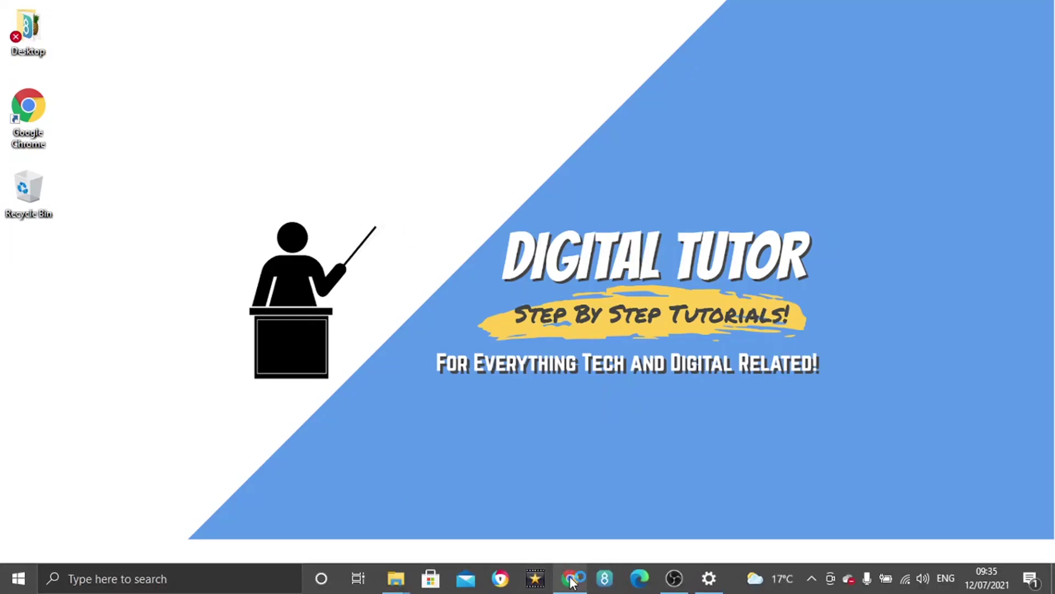
{"action": "left_click", "coordinate": [572, 581]}
{"action": "left_click", "coordinate": [234, 40]}
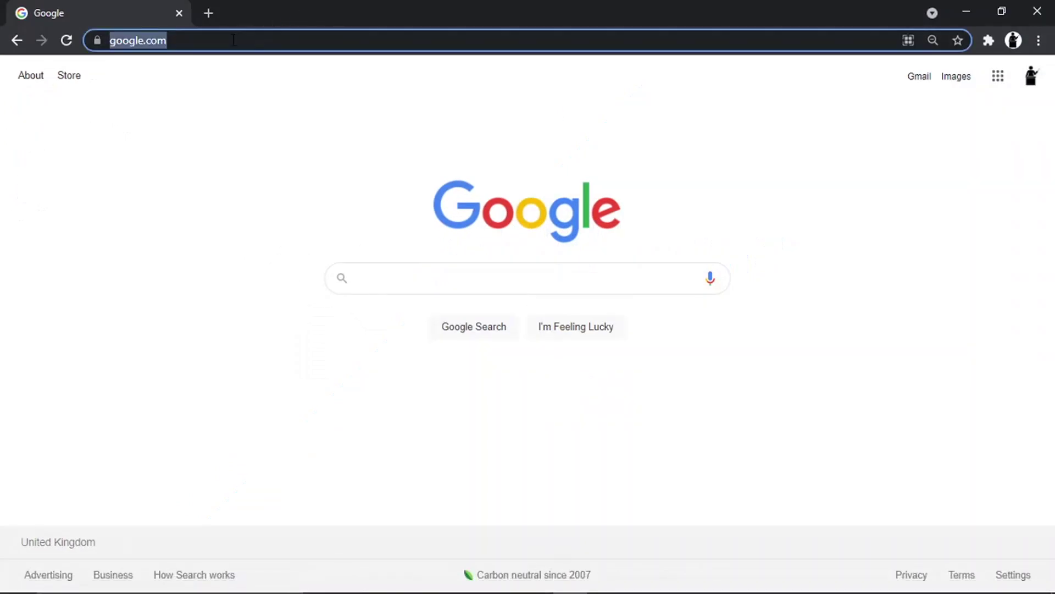
{"action": "type", "text": "disco"}
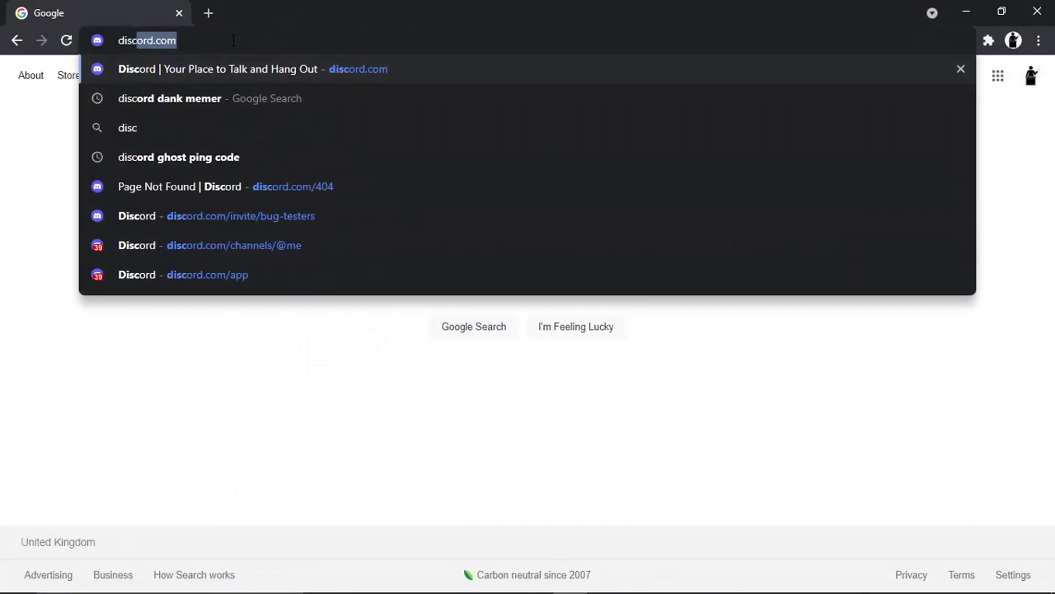
{"action": "type", "text": "rd"}
{"action": "key", "text": "Return"}
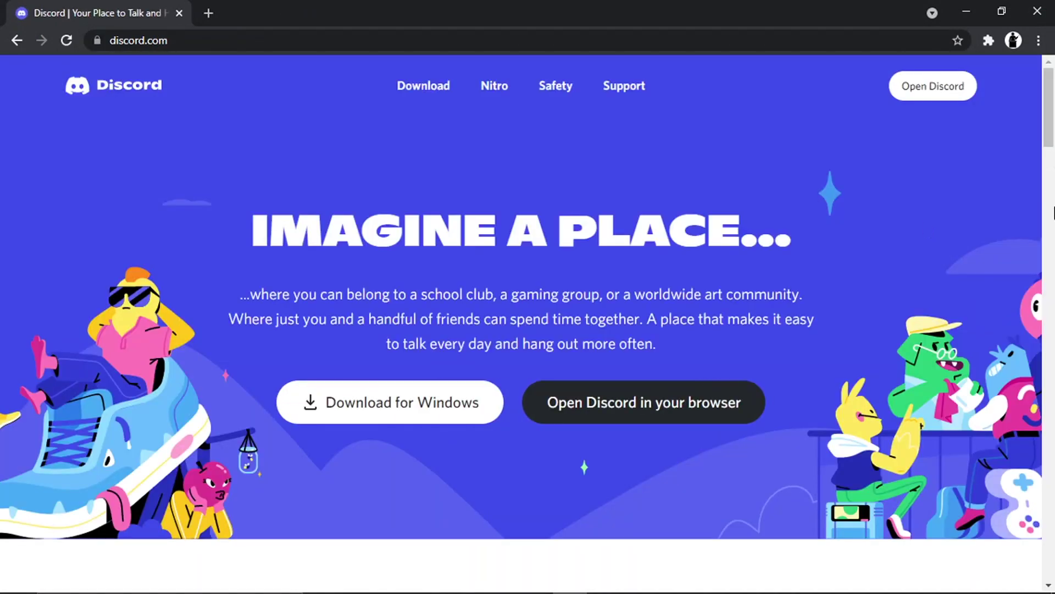
{"action": "left_click", "coordinate": [948, 96]}
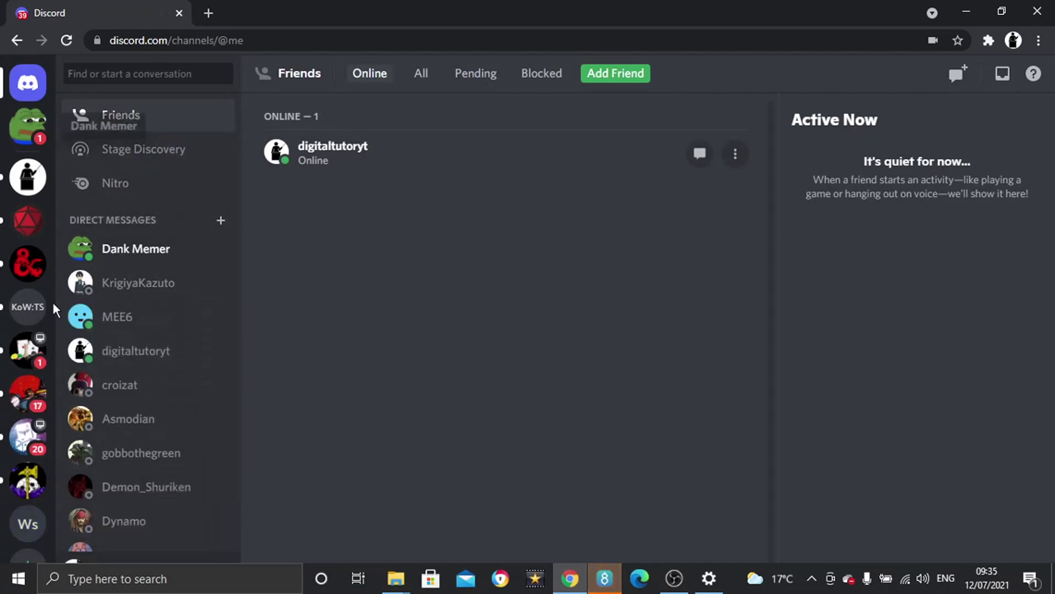
Open the Server Template settings of the server with the Ws icon
{"action": "left_click", "coordinate": [28, 525]}
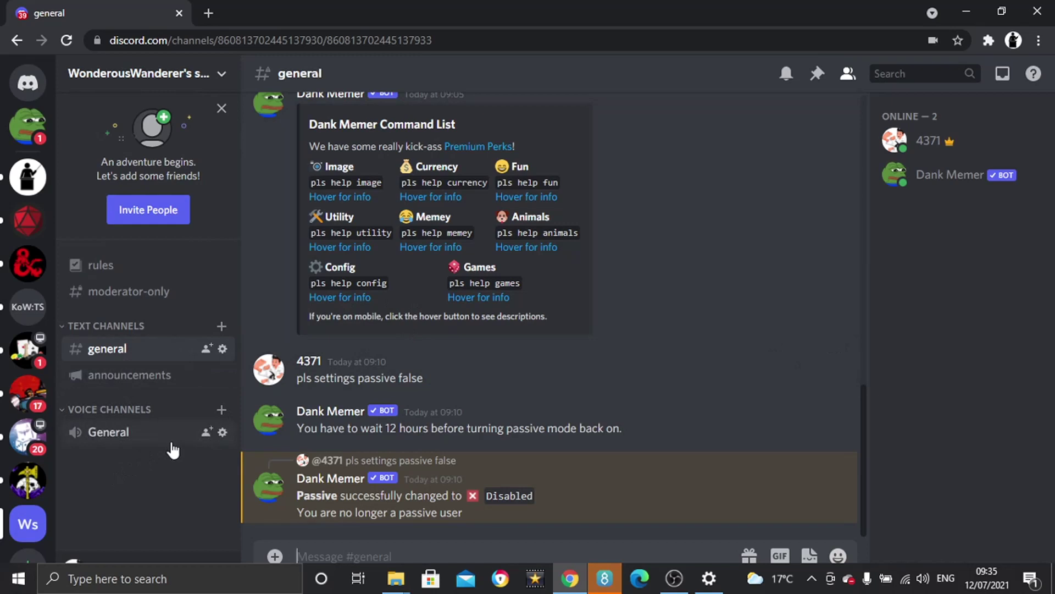
{"action": "left_click", "coordinate": [187, 78]}
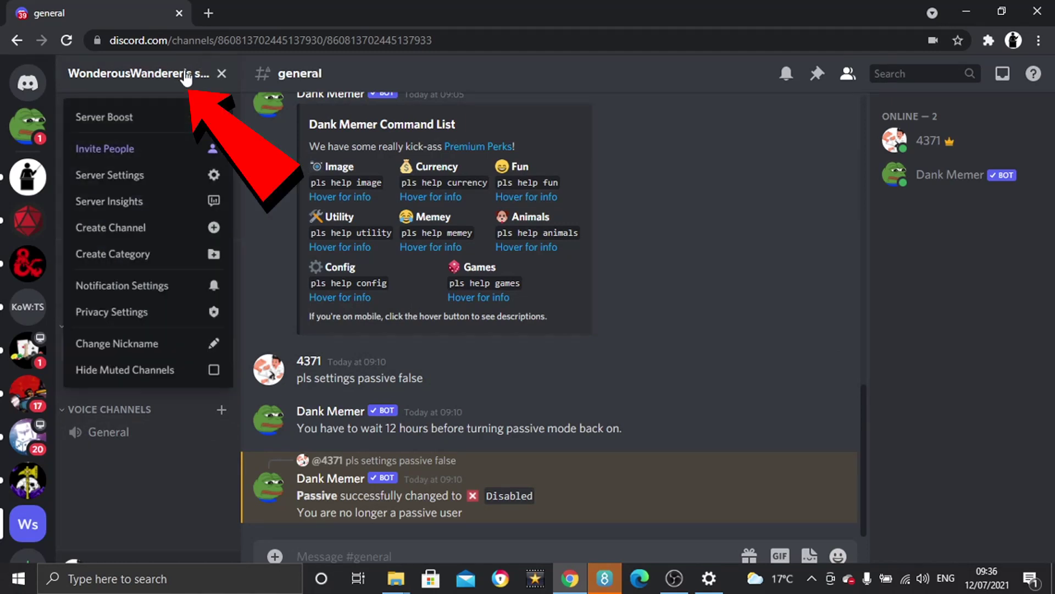
{"action": "left_click", "coordinate": [141, 181]}
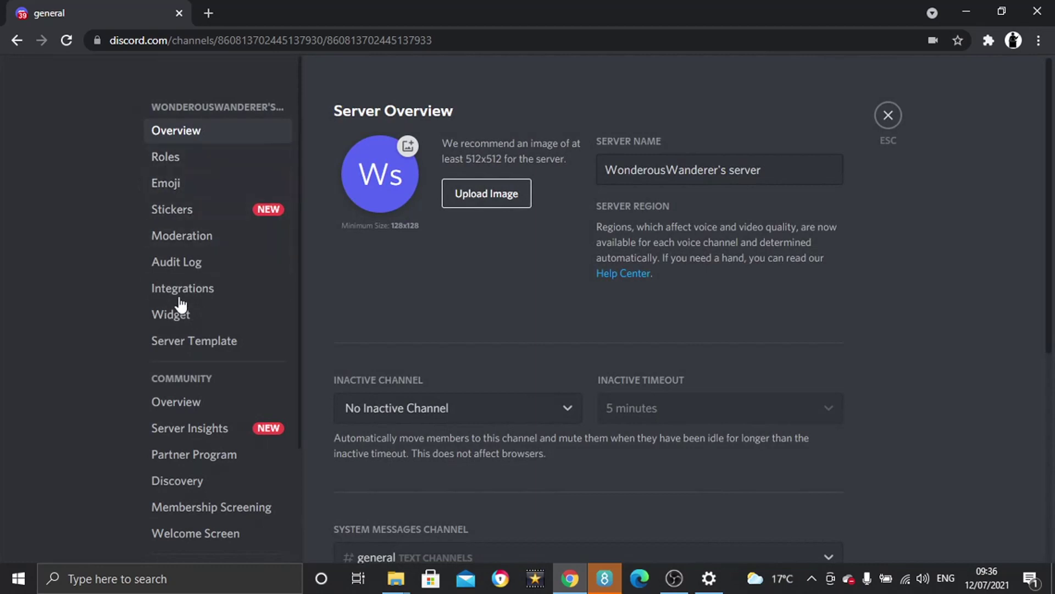
{"action": "left_click", "coordinate": [219, 343]}
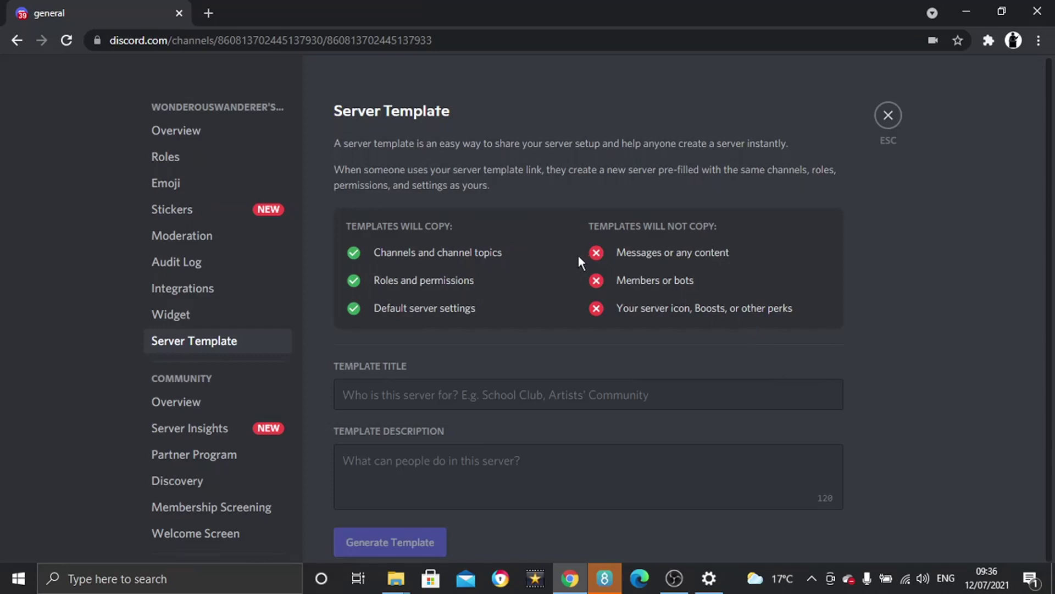
Generate a server template titled "digitaltutor duplicate example", leaving the description empty
{"action": "left_click", "coordinate": [424, 384]}
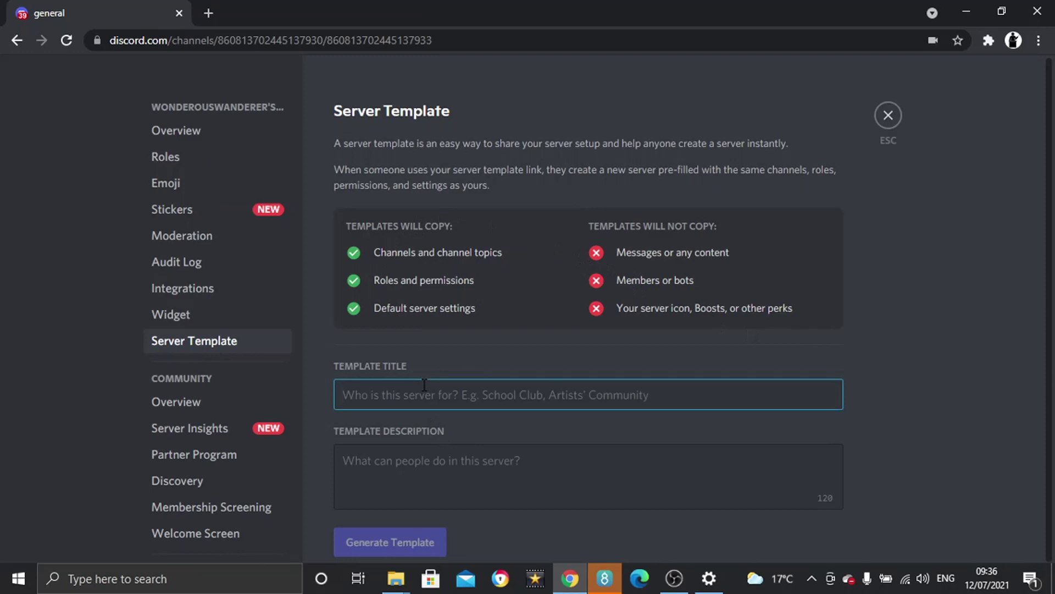
{"action": "type", "text": "digit"}
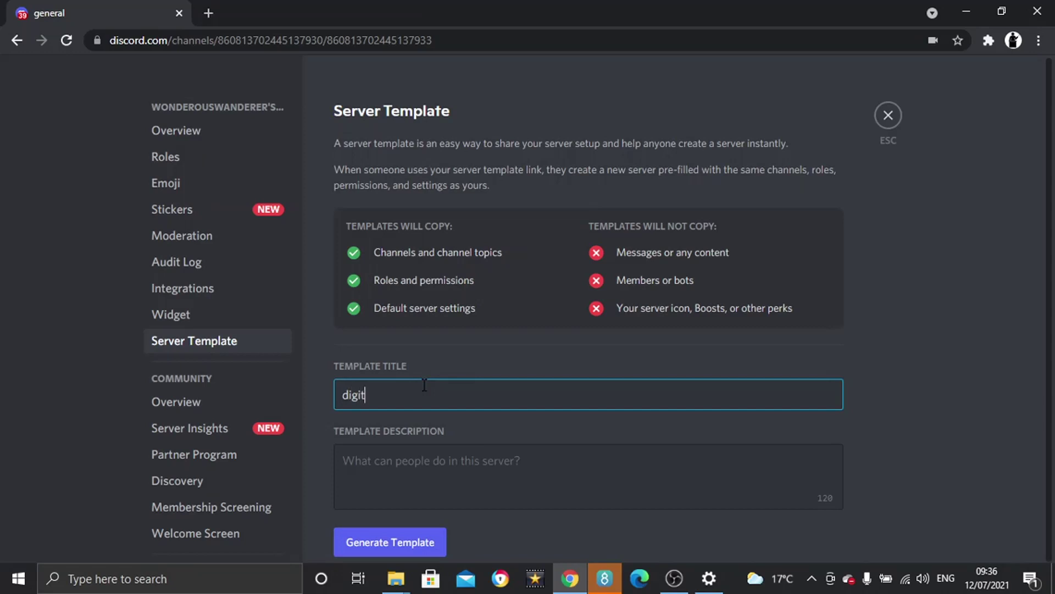
{"action": "type", "text": "altutor duplicate e"}
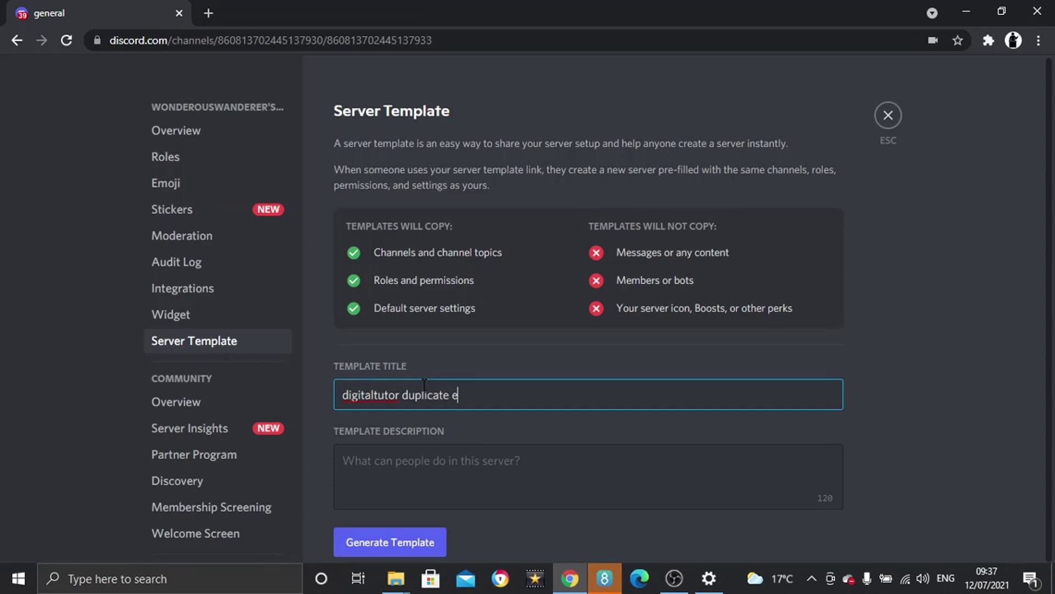
{"action": "type", "text": "xample"}
{"action": "left_click", "coordinate": [513, 500]}
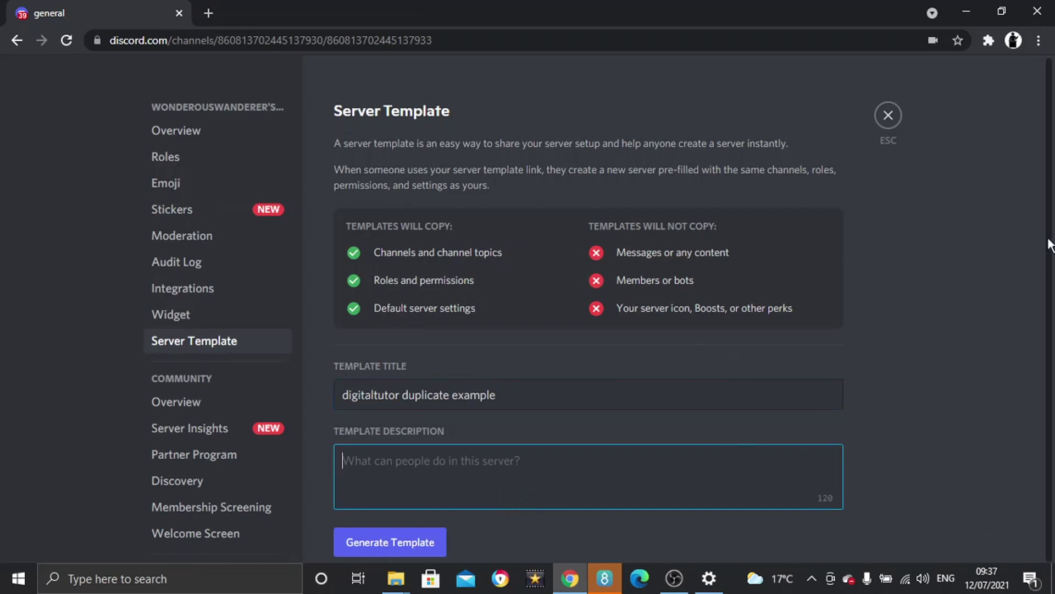
{"action": "scroll", "coordinate": [1052, 315], "scroll_direction": "down", "scroll_amount": 2}
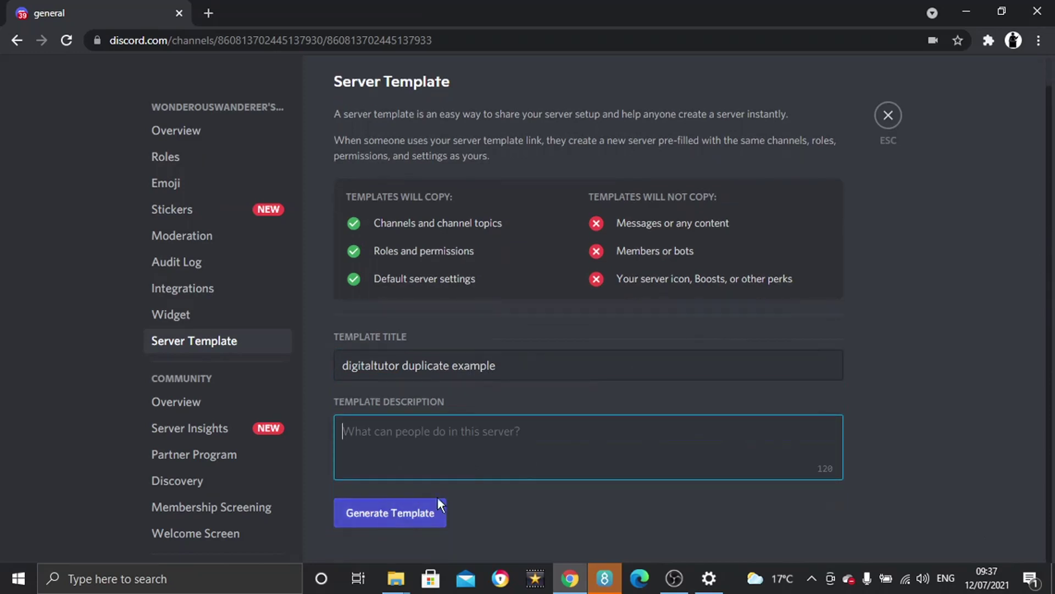
{"action": "left_click", "coordinate": [397, 516]}
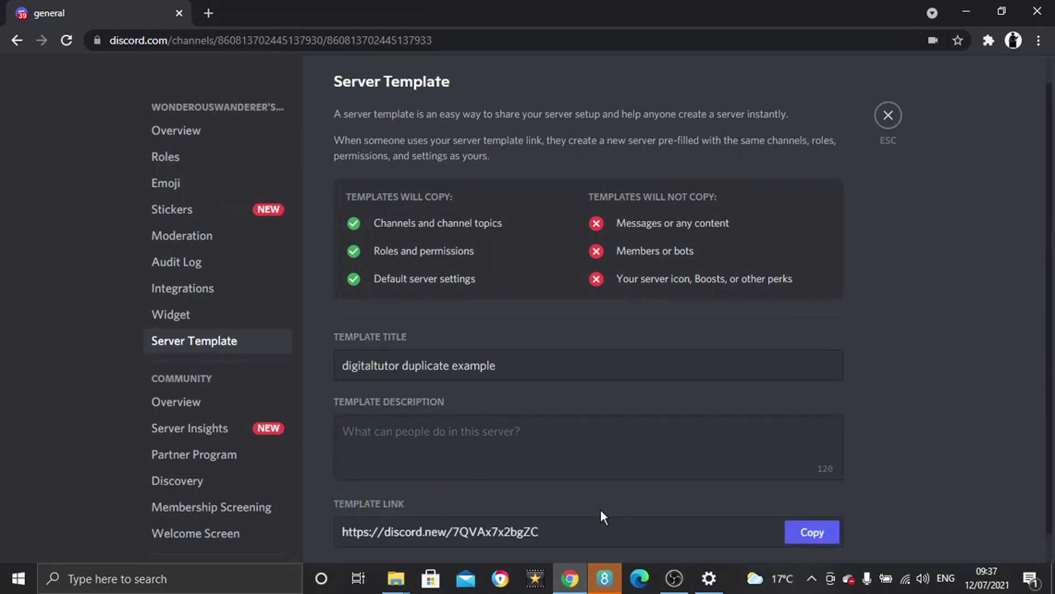
Copy the generated template link and close the server settings
{"action": "left_click_drag", "start_coordinate": [549, 533], "coordinate": [326, 540]}
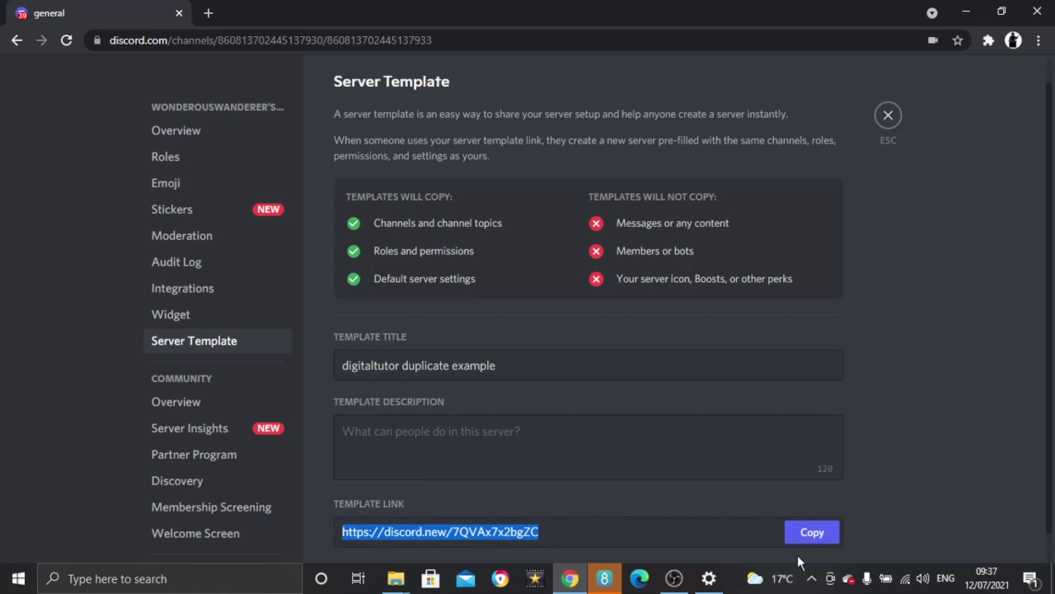
{"action": "left_click", "coordinate": [818, 537]}
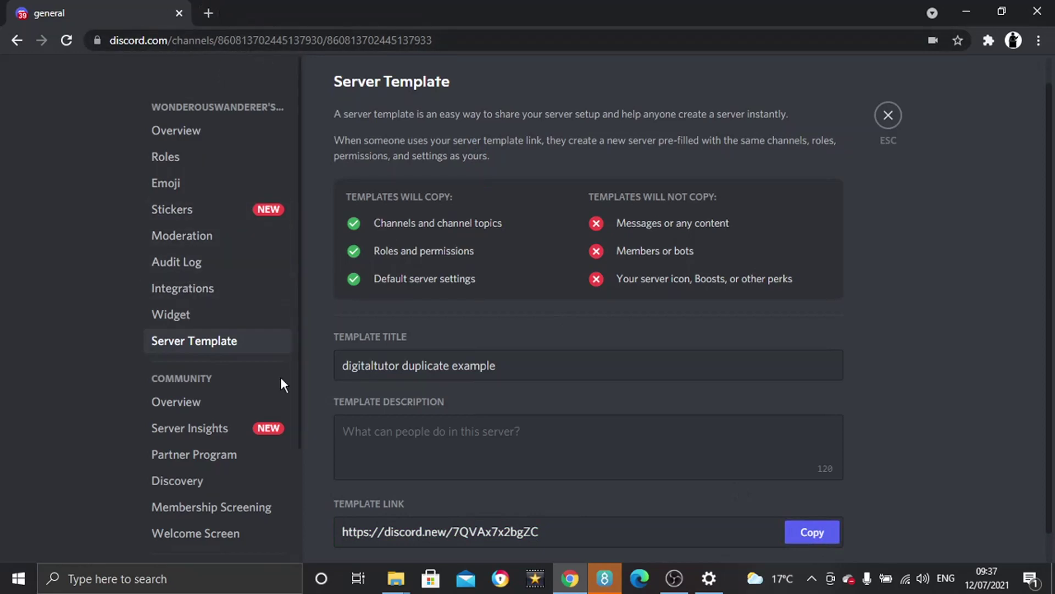
{"action": "left_click", "coordinate": [892, 116]}
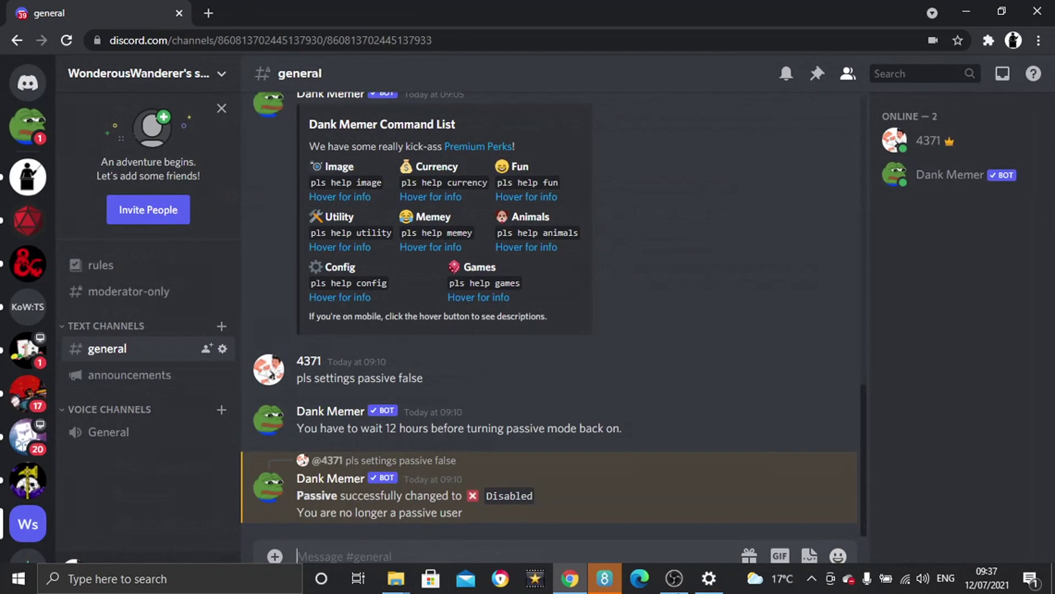
Post the copied template link as a message in the server's general text channel
{"action": "left_click", "coordinate": [605, 582]}
{"action": "left_click", "coordinate": [605, 581]}
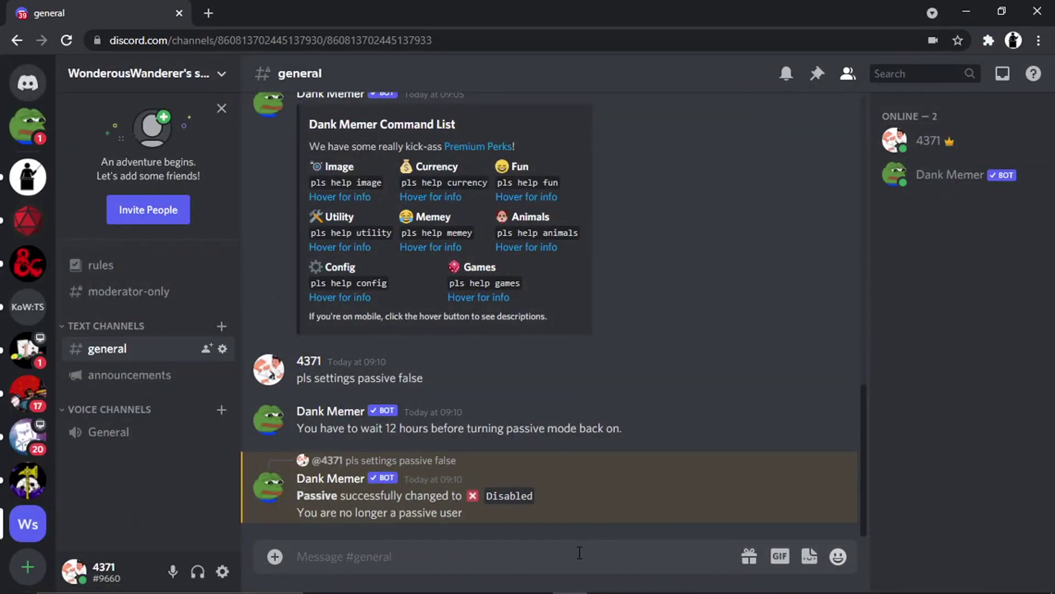
{"action": "key", "text": "ctrl+v"}
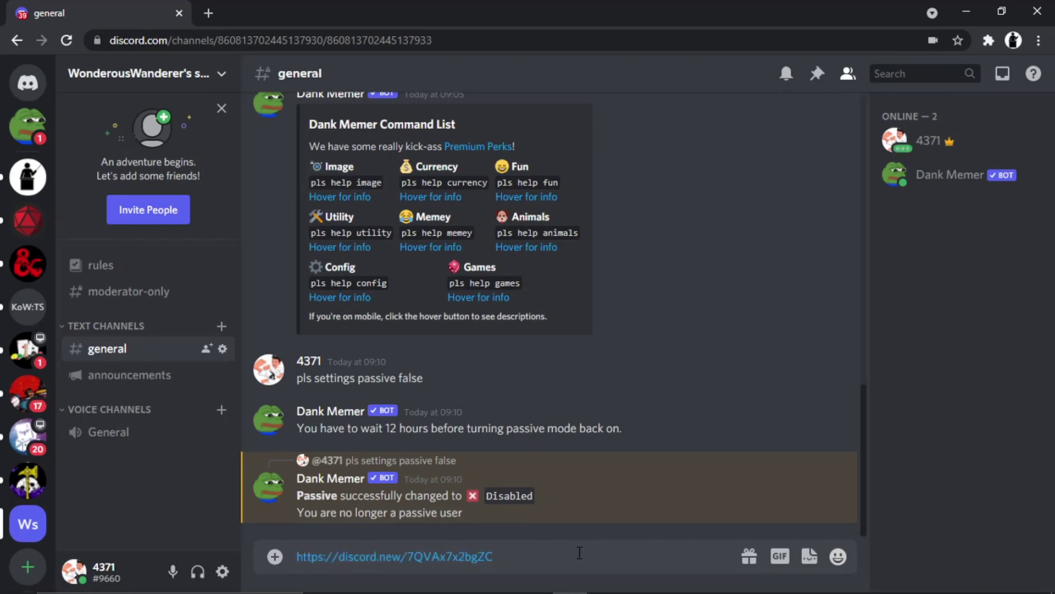
{"action": "key", "text": "Return"}
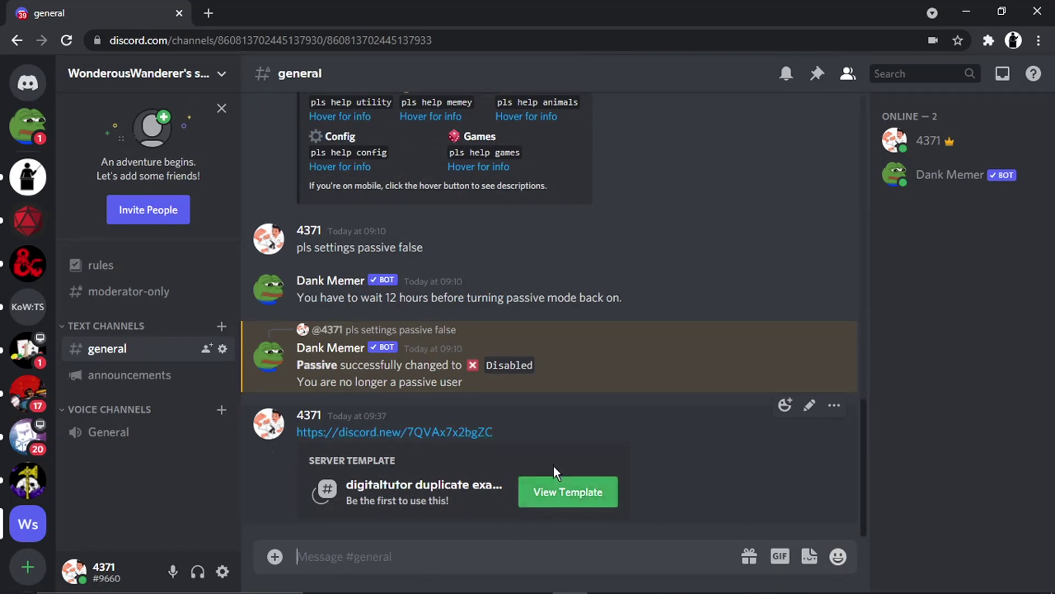
View the posted template and create a new server from it, keeping the suggested server name
{"action": "left_click", "coordinate": [590, 498]}
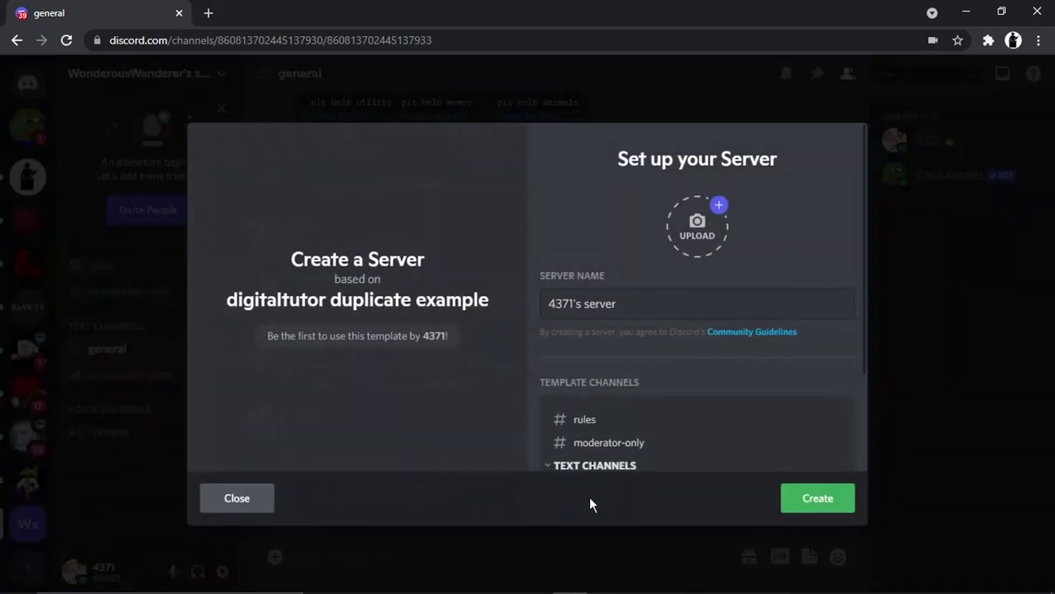
{"action": "scroll", "coordinate": [845, 314], "scroll_direction": "down", "scroll_amount": 3}
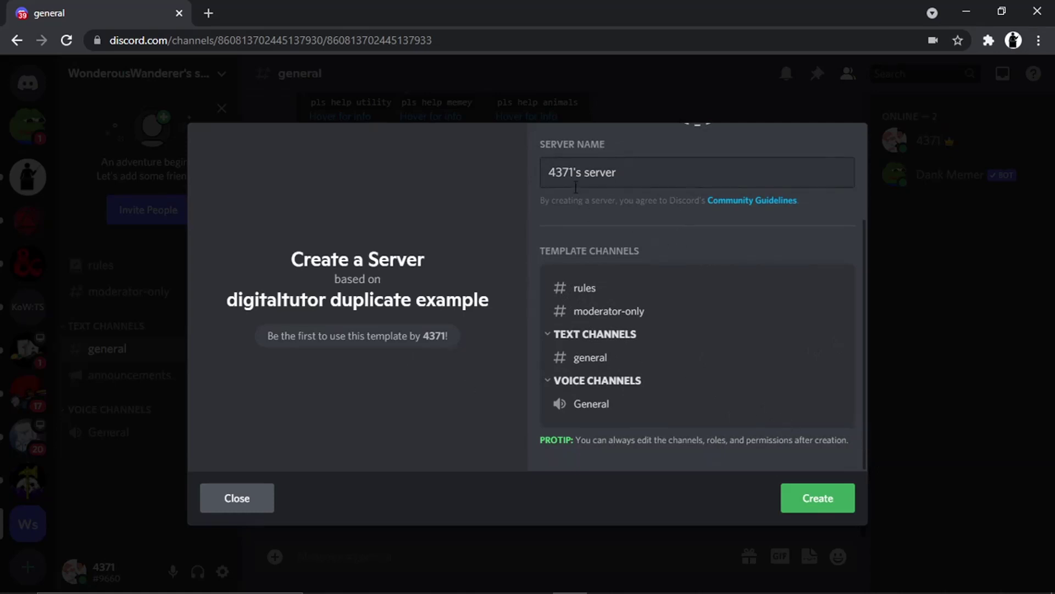
{"action": "left_click_drag", "start_coordinate": [632, 172], "coordinate": [547, 170]}
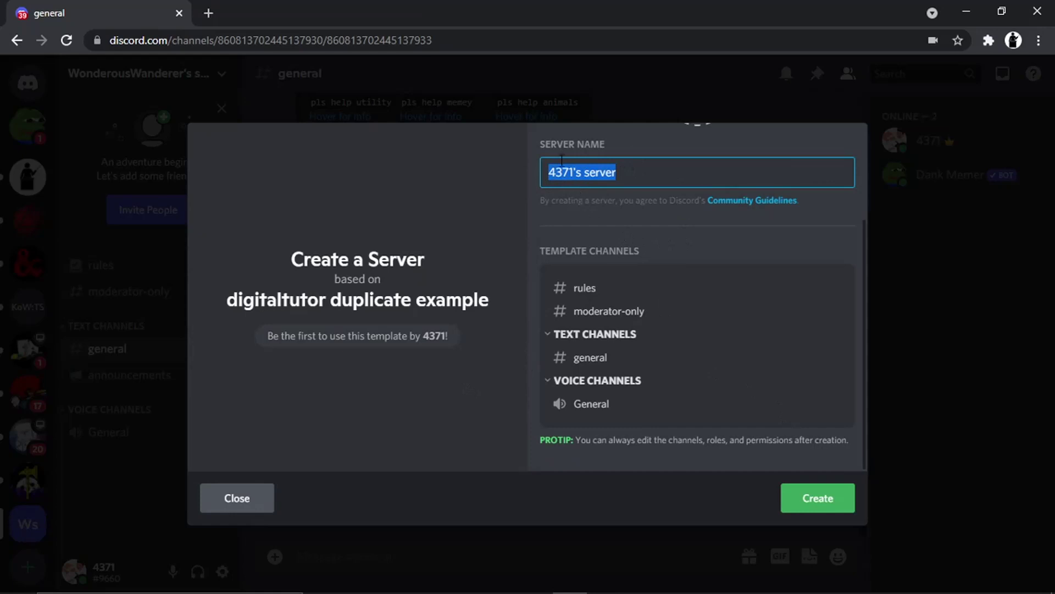
{"action": "left_click", "coordinate": [581, 179]}
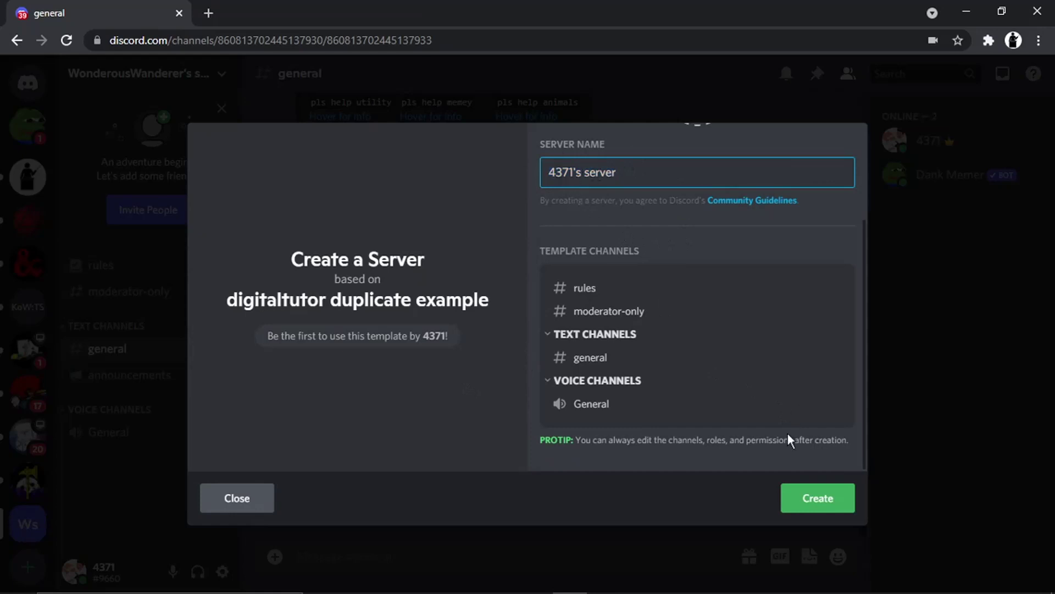
{"action": "left_click", "coordinate": [819, 500]}
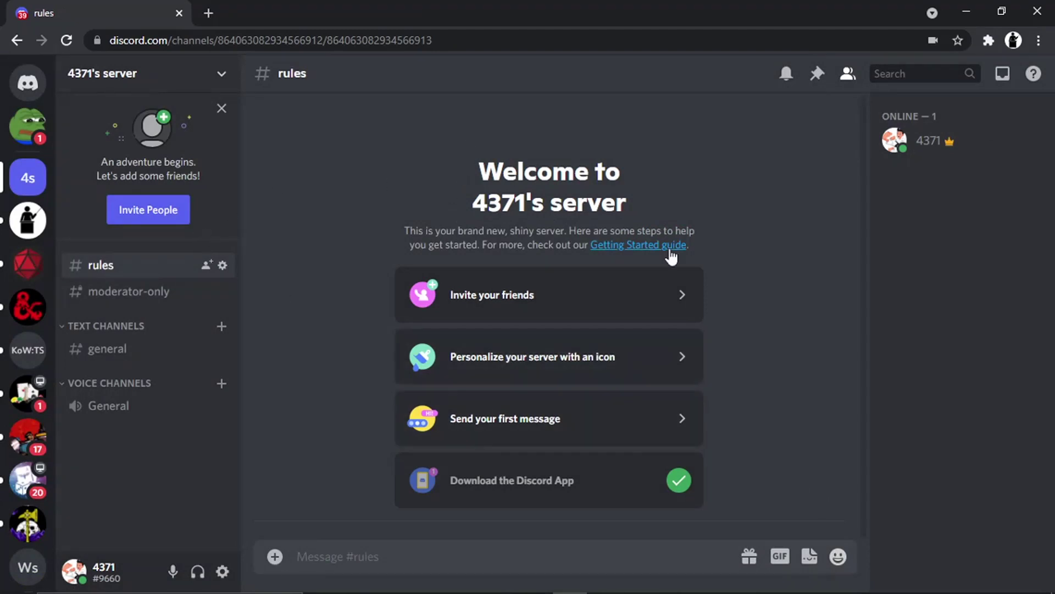
Look through the new server's rules, moderator-only and general channels to check what was copied from the template
{"action": "left_click", "coordinate": [160, 294]}
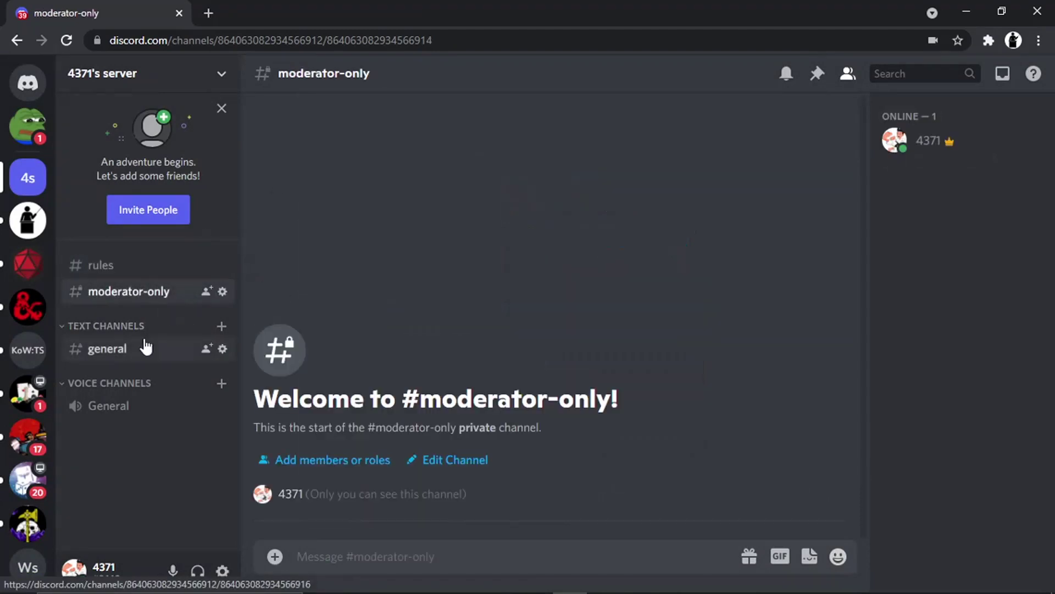
{"action": "left_click", "coordinate": [144, 348]}
{"action": "left_click", "coordinate": [132, 407]}
{"action": "left_click", "coordinate": [130, 265]}
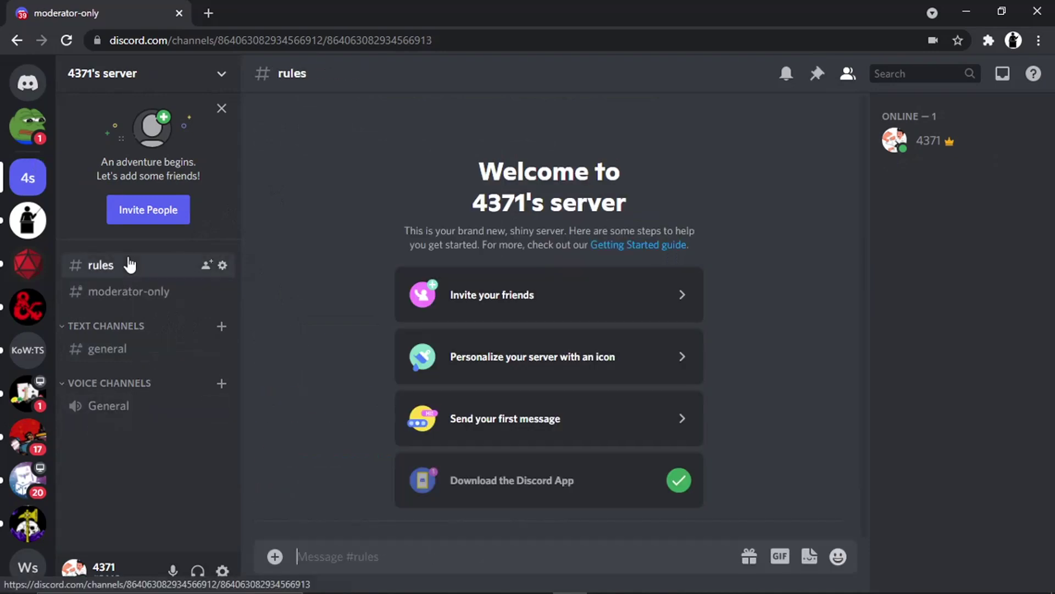
{"action": "left_click", "coordinate": [139, 296]}
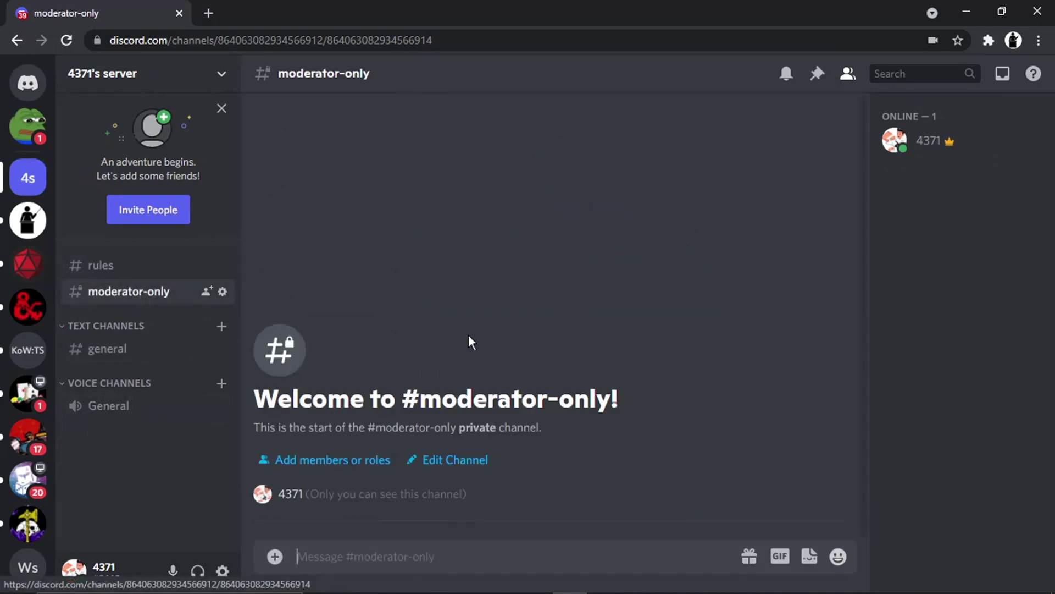